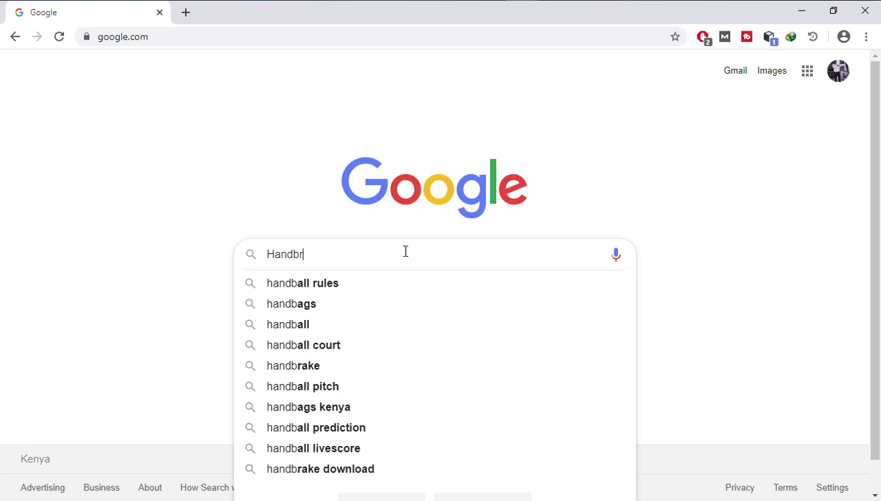
# Search Google for HandBrake and open the handbrake.fr result in a new tab.
pyautogui.write('e')
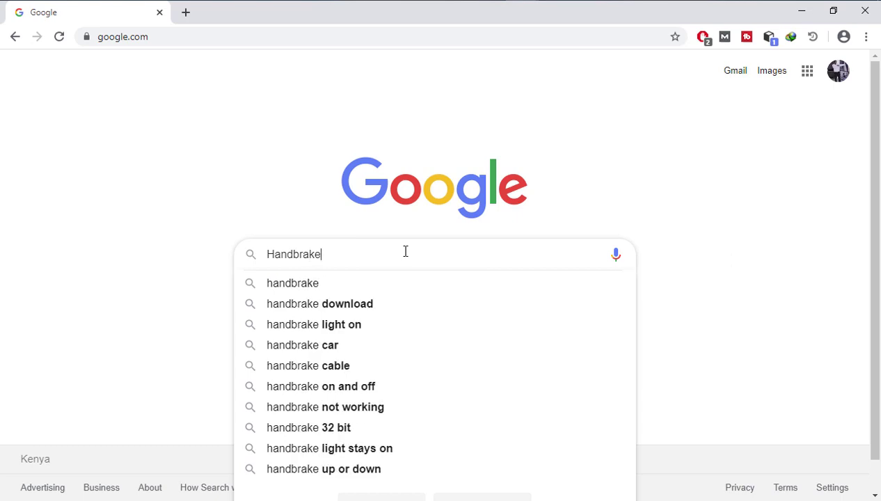
pyautogui.press('Return')
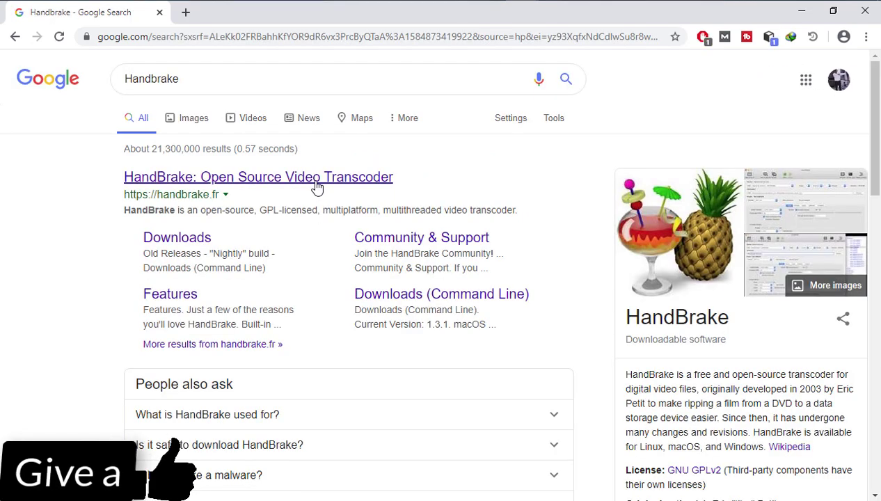
pyautogui.rightClick(316, 186)
pyautogui.click(352, 198)
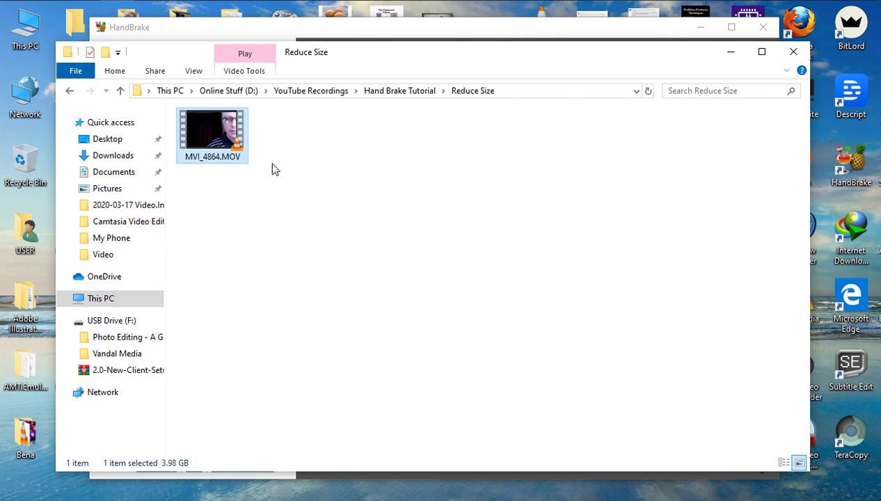
pyautogui.rightClick(223, 141)
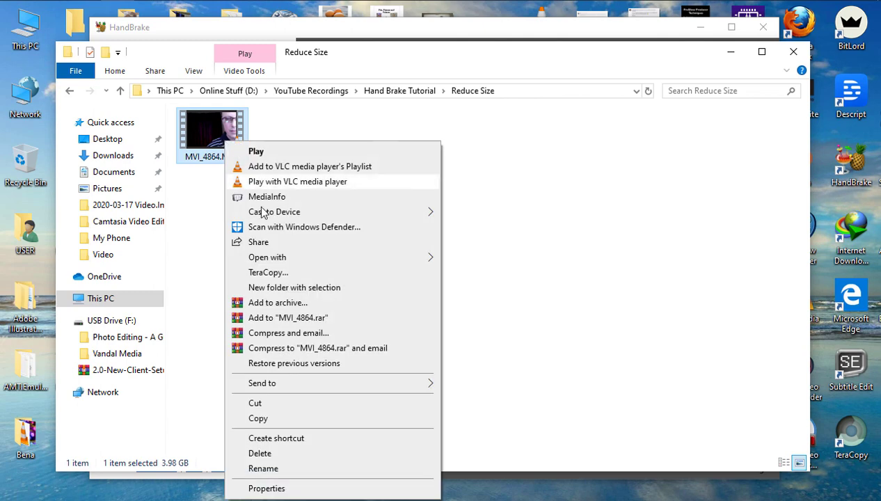
pyautogui.click(276, 489)
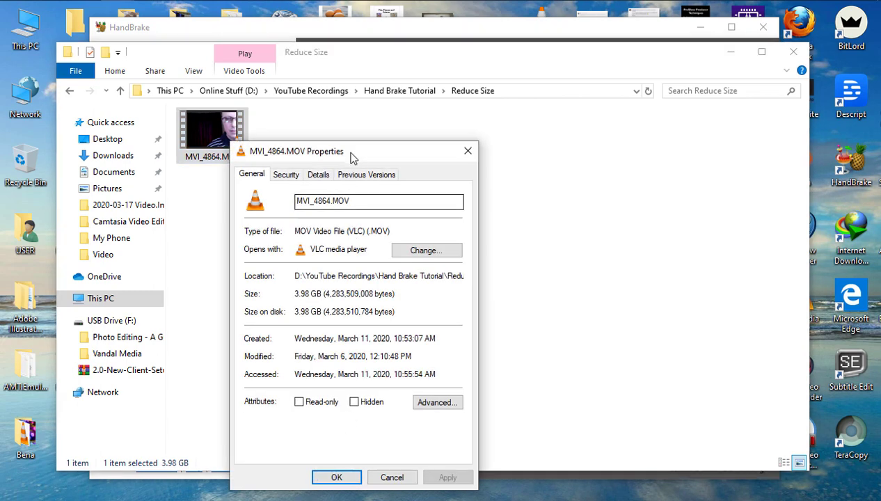
pyautogui.moveTo(351, 157); pyautogui.dragTo(382, 73)
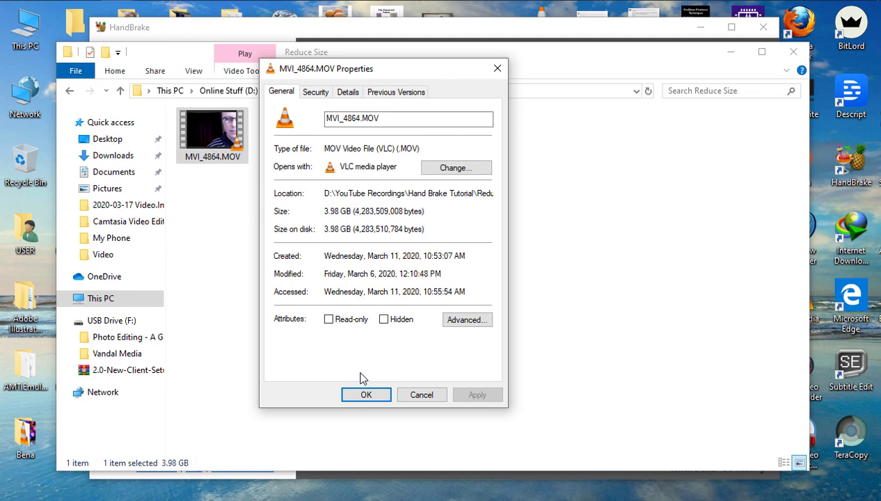
pyautogui.click(366, 394)
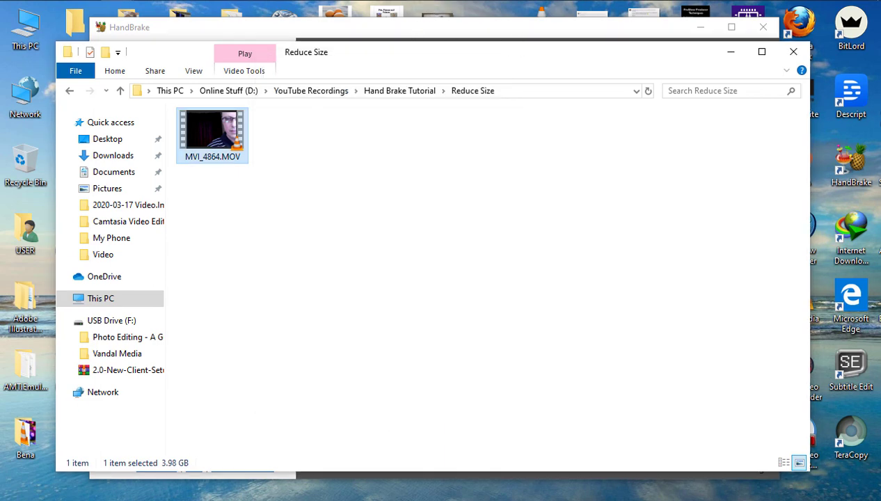
# Load MVI_4864.MOV into HandBrake by dragging it from the Reduce Size folder.
pyautogui.click(448, 28)
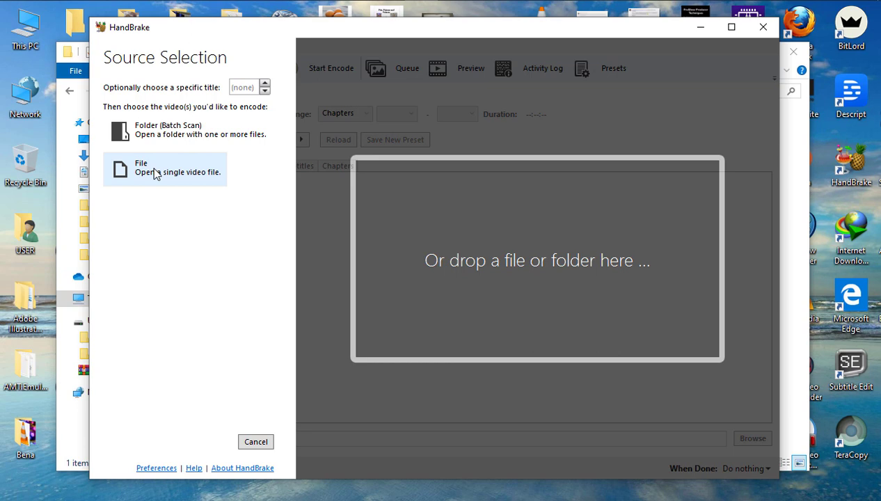
pyautogui.hotkey('alt', 'Tab')
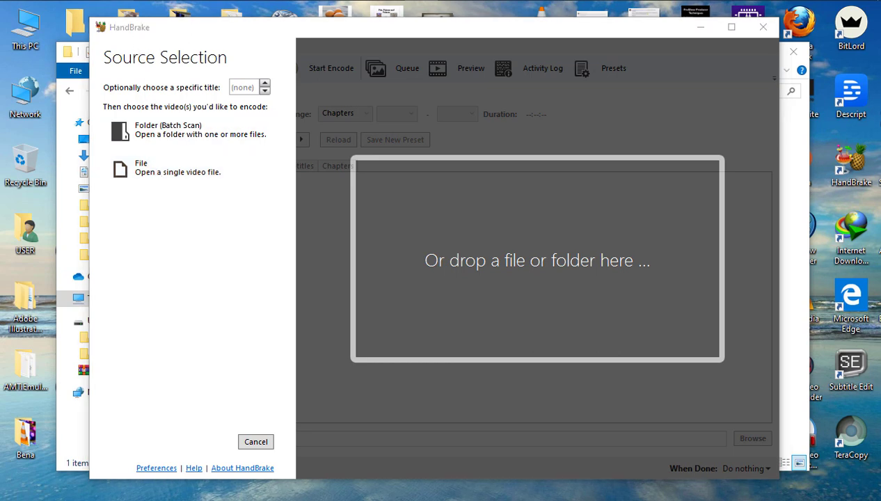
pyautogui.moveTo(222, 141); pyautogui.dragTo(449, 242)
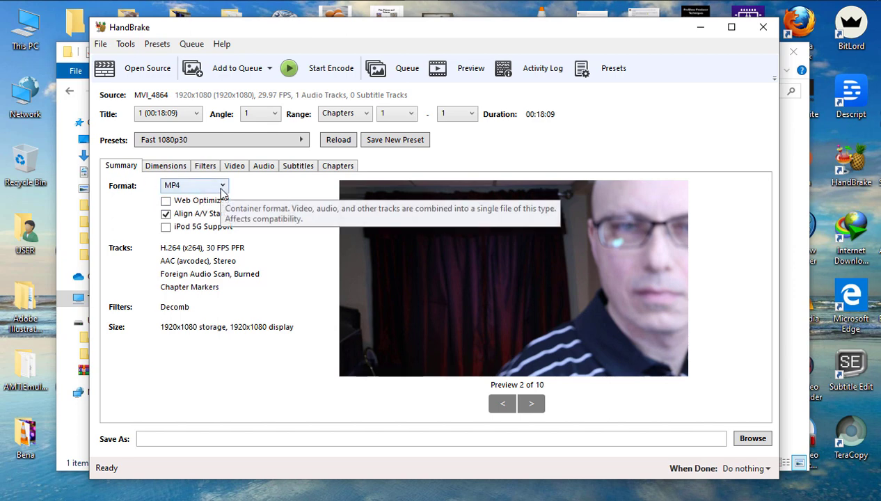
# Turn on Web Optimized for the MP4 output and view the 1920x1080 dimension settings.
pyautogui.click(166, 201)
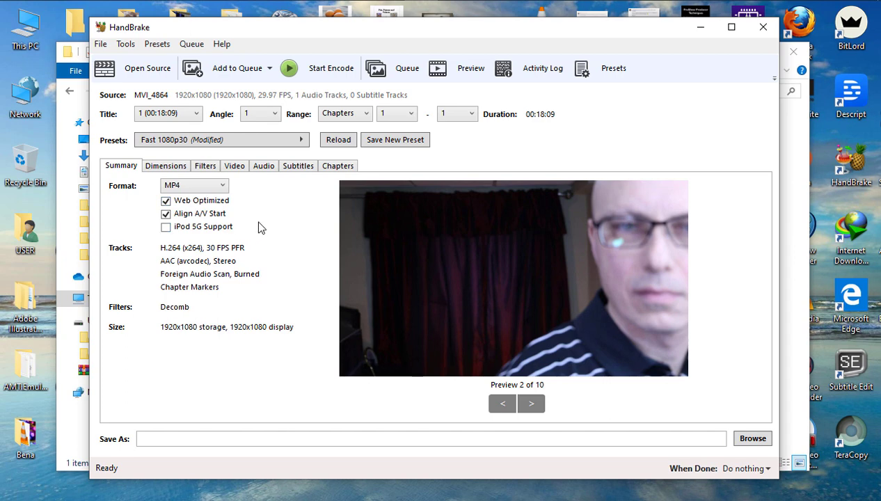
pyautogui.click(176, 168)
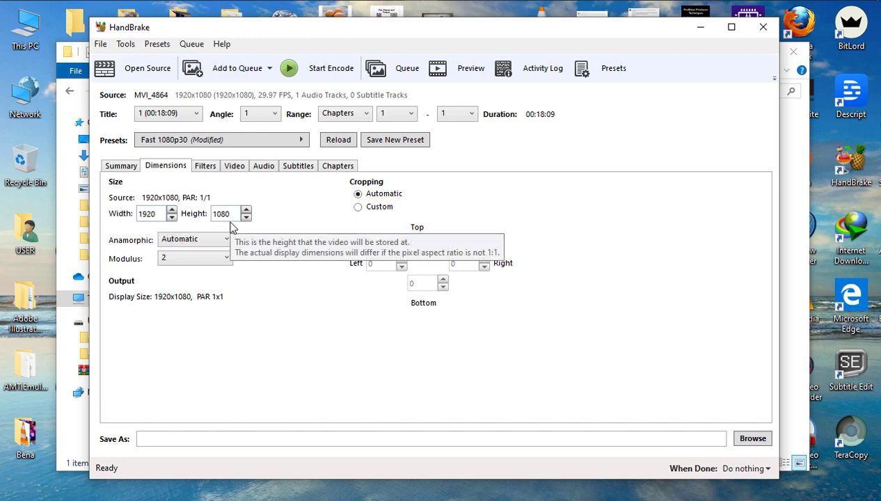
# Adjust the Video tab's Constant Quality slider to RF 22.
pyautogui.click(235, 171)
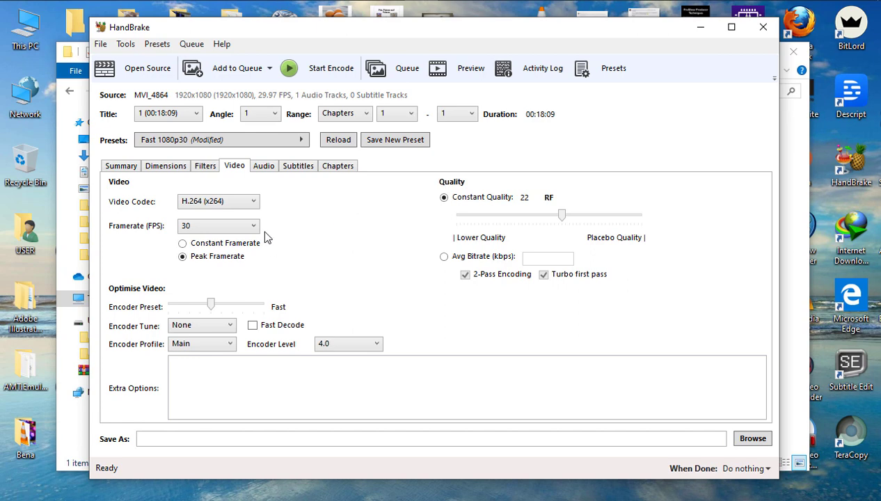
pyautogui.moveTo(456, 218)
pyautogui.click(566, 220)
pyautogui.moveTo(565, 220); pyautogui.dragTo(563, 222)
# Change the AAC Stereo audio track's bitrate from 160 to 128.
pyautogui.click(259, 168)
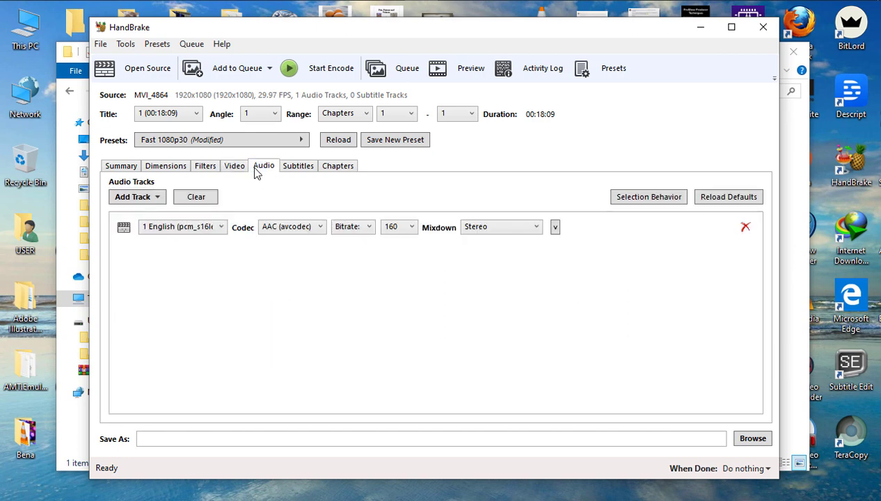
pyautogui.click(416, 232)
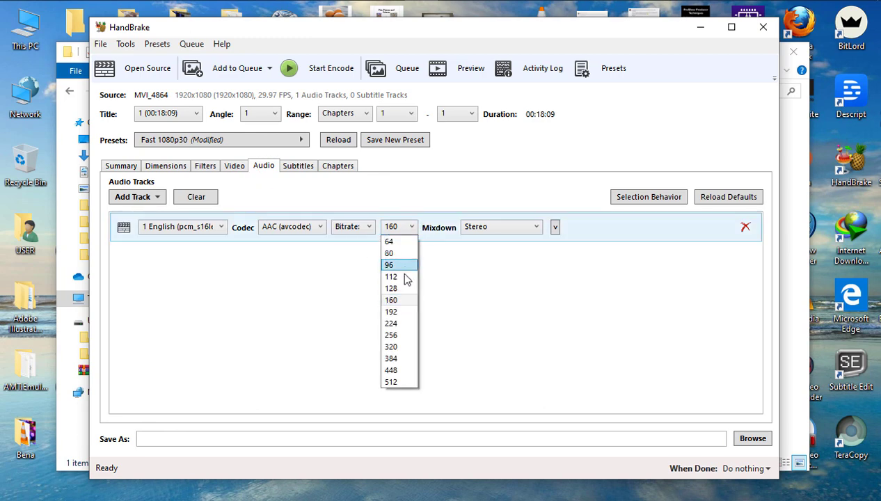
pyautogui.click(401, 288)
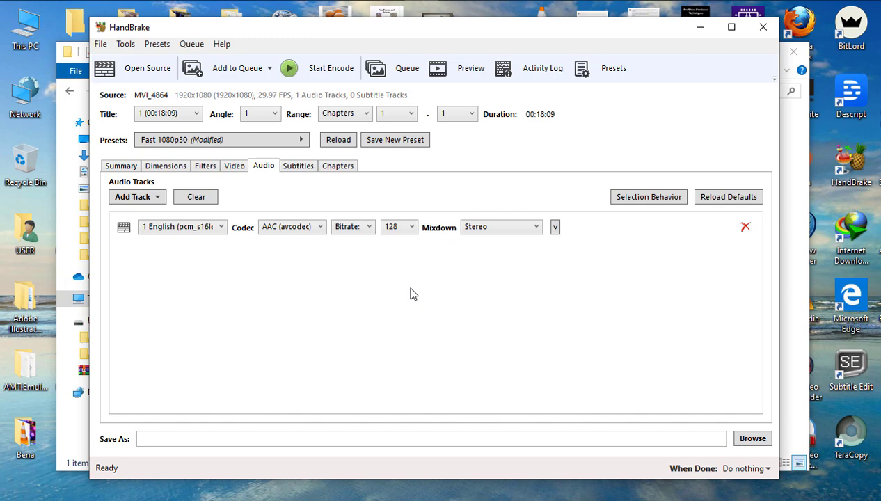
# Review the Subtitles and Chapters settings, then return to the Summary.
pyautogui.click(298, 169)
pyautogui.click(339, 170)
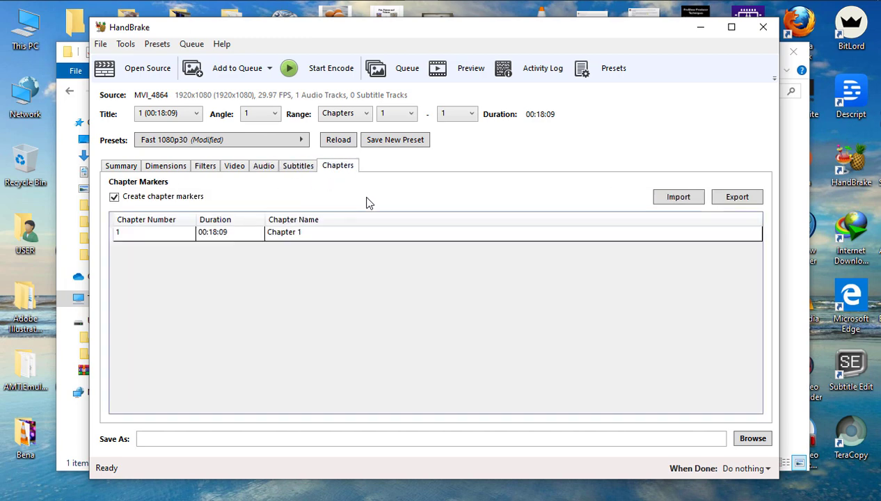
pyautogui.click(114, 167)
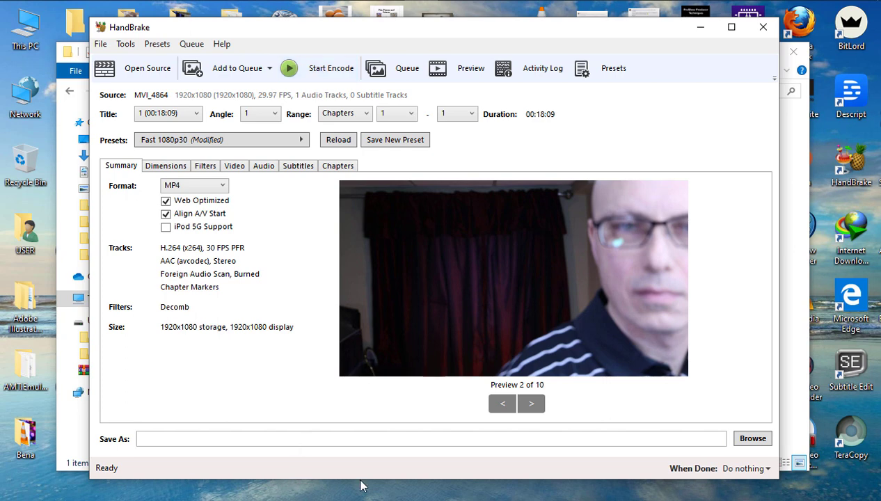
# Save the output as 'Reduced Video' in D:\YouTube Recordings\Hand Brake Tutorial\Reduce Size.
pyautogui.click(749, 440)
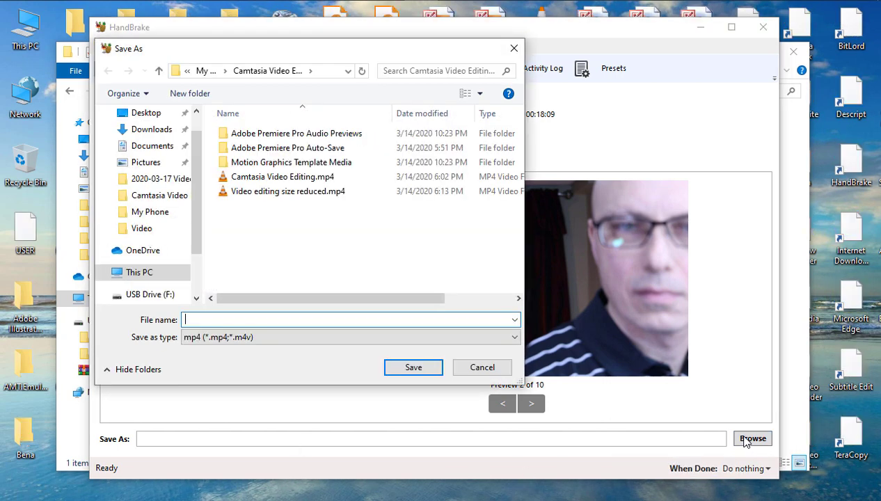
pyautogui.click(140, 273)
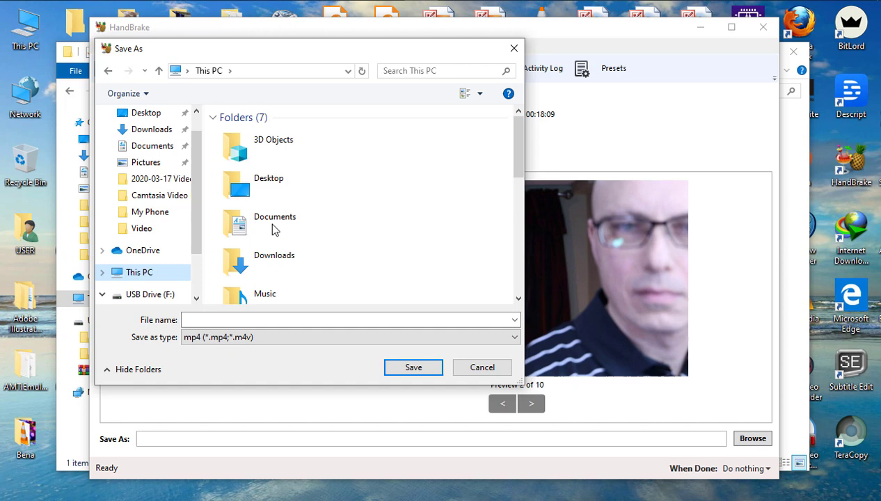
pyautogui.scroll(-5, 348, 243)
pyautogui.doubleClick(309, 178)
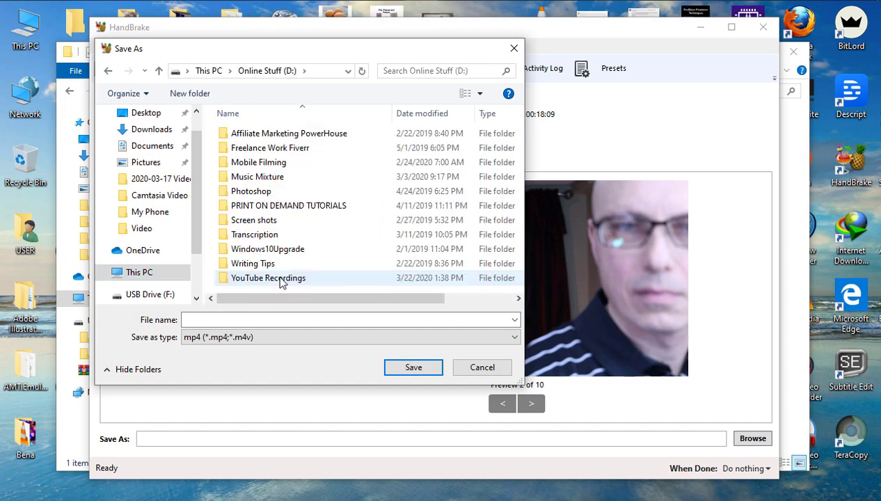
pyautogui.doubleClick(283, 280)
pyautogui.doubleClick(268, 209)
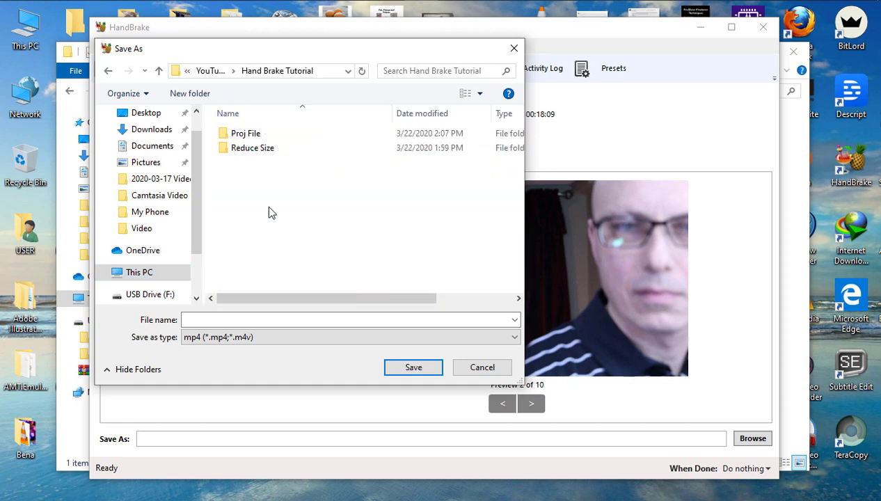
pyautogui.doubleClick(254, 149)
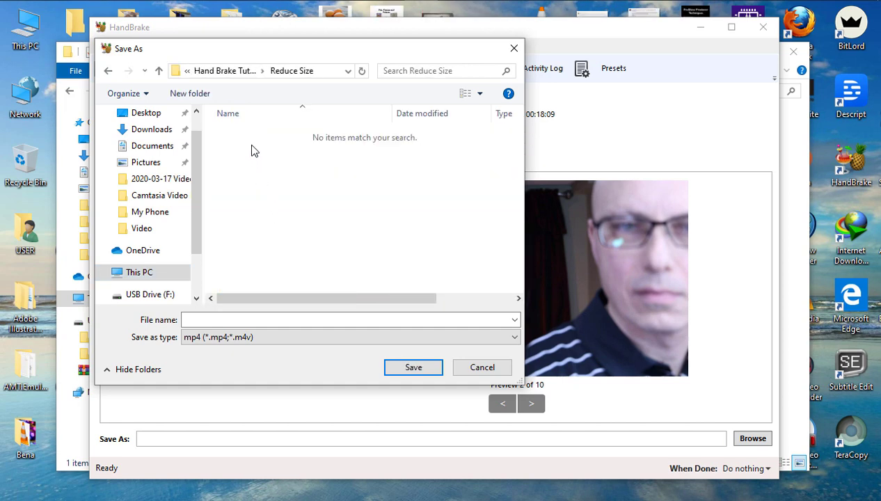
pyautogui.click(251, 319)
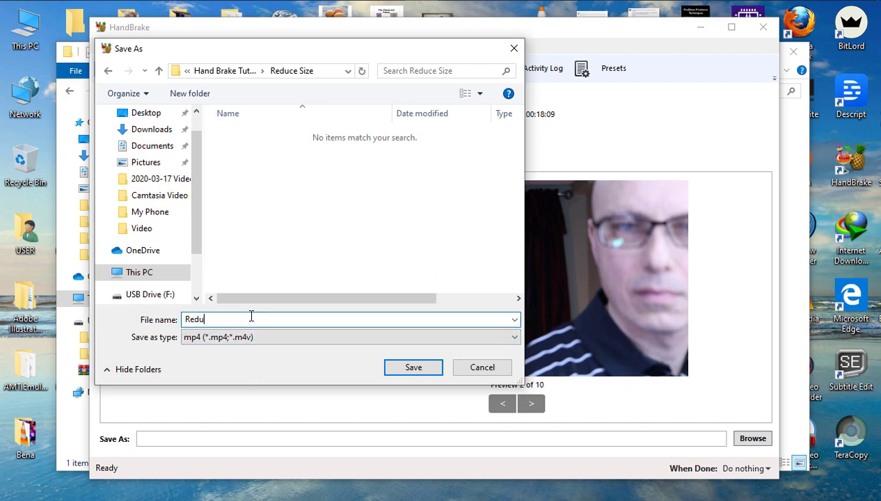
pyautogui.write('Reduced Video')
pyautogui.click(389, 369)
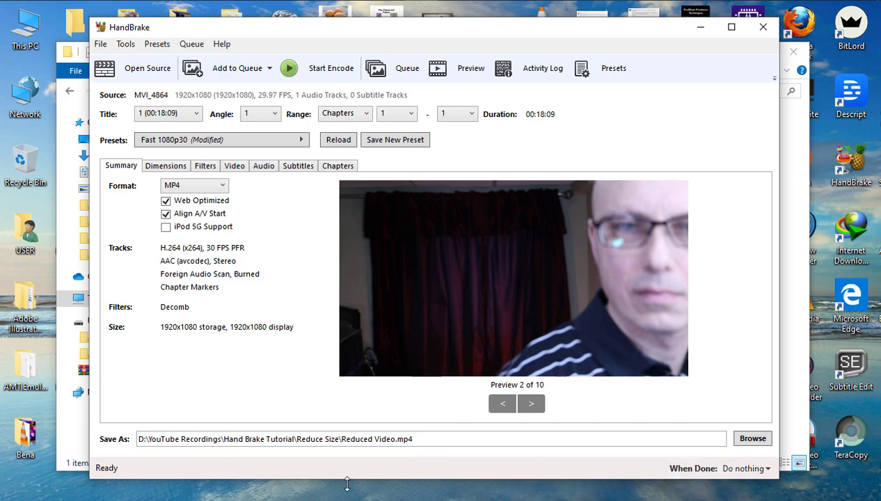
# Keep the When Done action as Do nothing and start encoding.
pyautogui.click(765, 469)
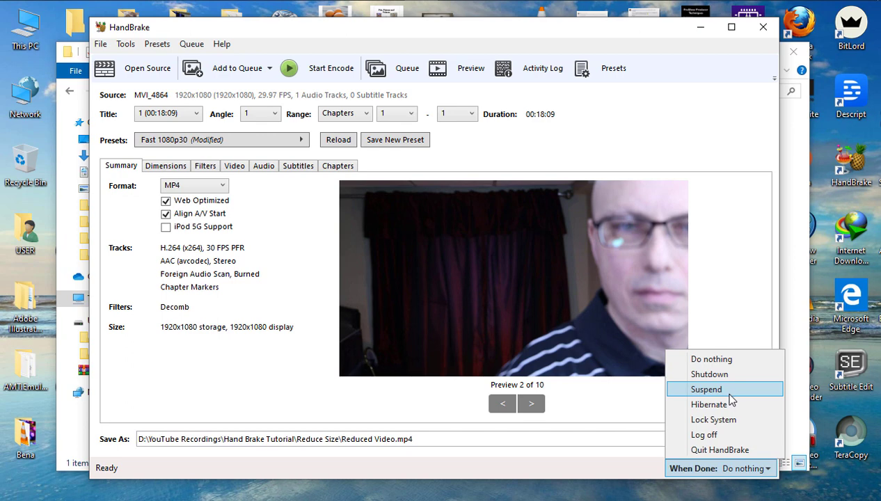
pyautogui.click(726, 359)
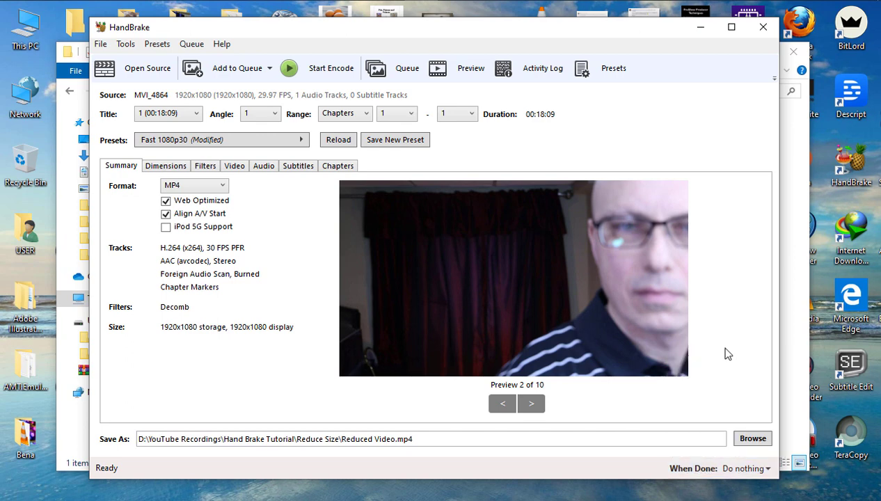
pyautogui.click(313, 69)
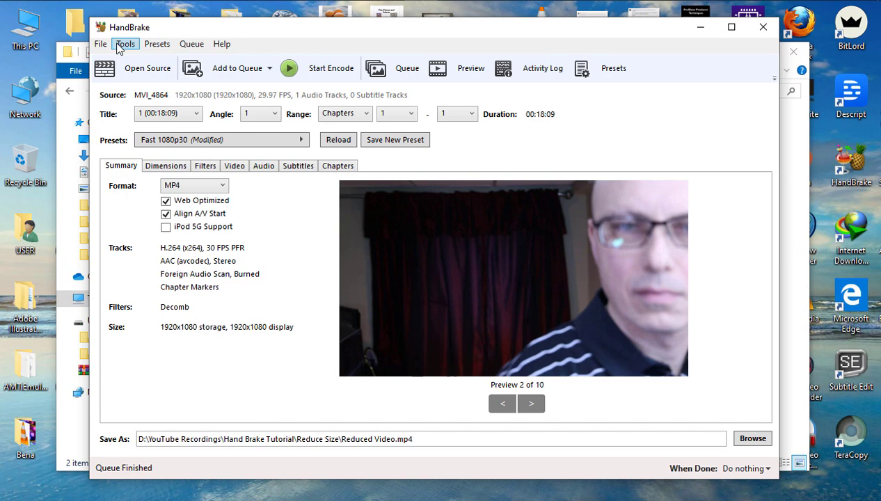
# Check the Properties of Reduced Video.mp4, showing a size of 419 MB.
pyautogui.click(702, 35)
pyautogui.click(292, 167)
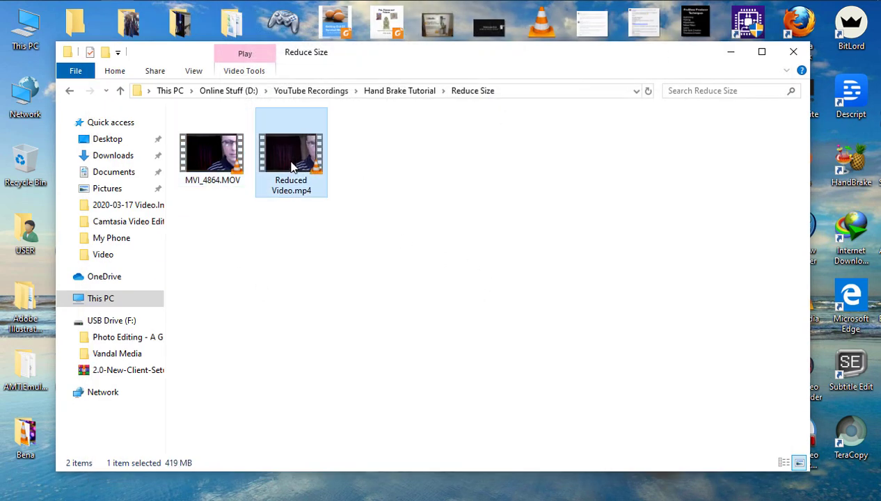
pyautogui.rightClick(294, 170)
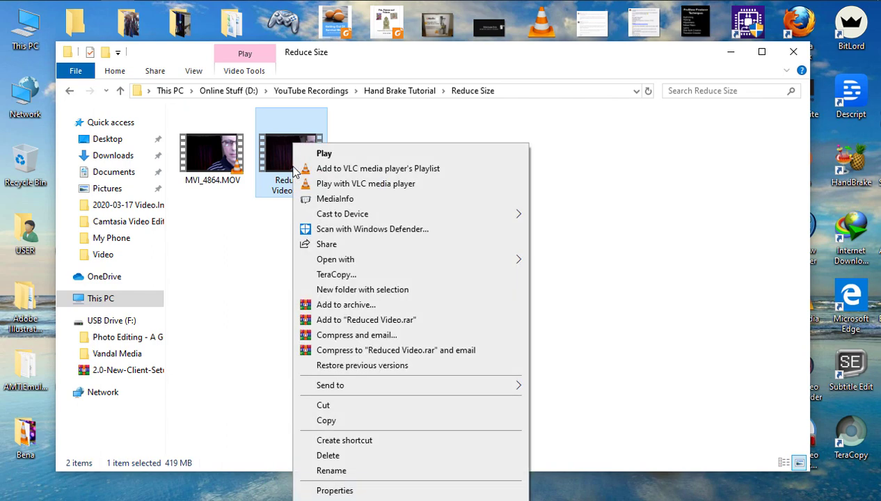
pyautogui.click(376, 490)
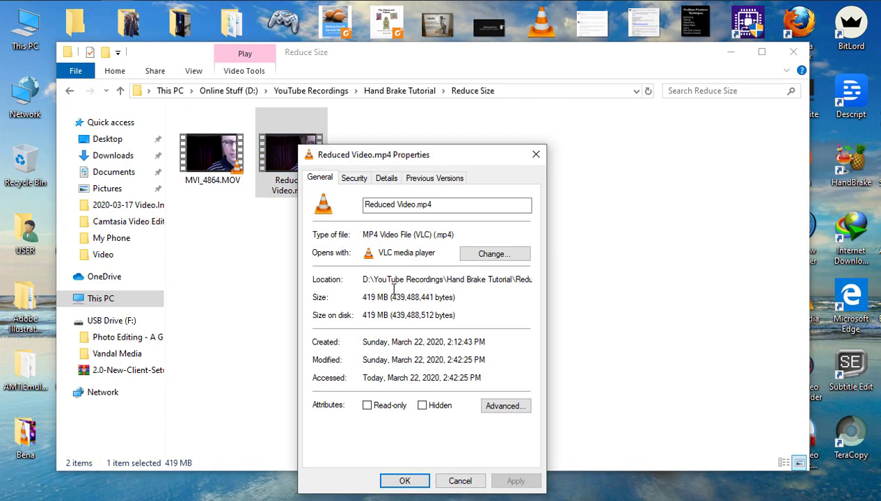
pyautogui.moveTo(431, 153); pyautogui.dragTo(434, 102)
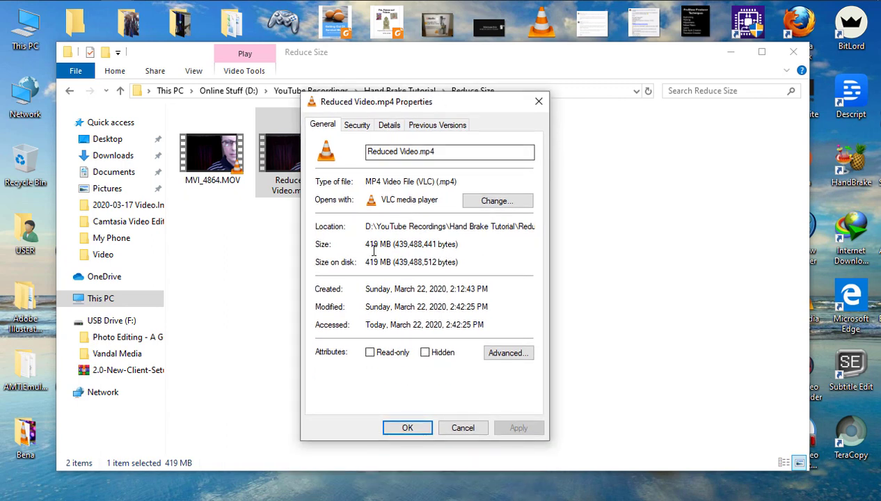
pyautogui.moveTo(365, 245); pyautogui.dragTo(391, 245)
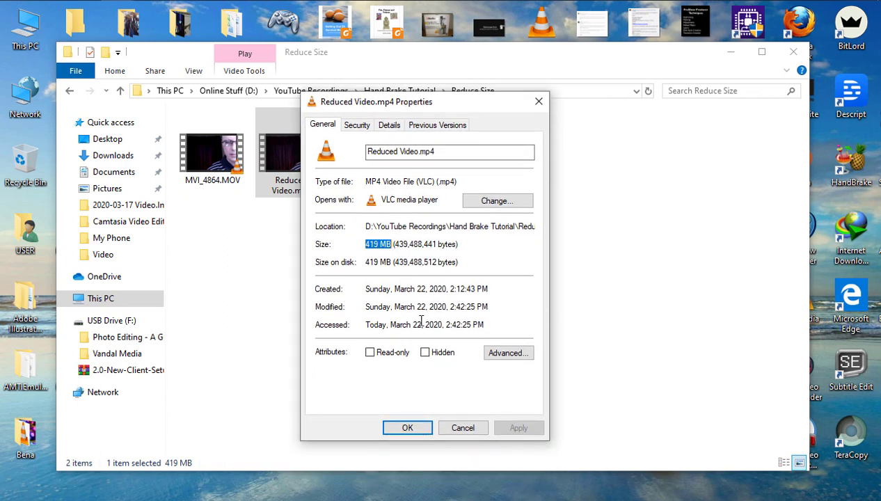
# Check the original MVI_4864.MOV's 3.98 GB size in Properties, then close it.
pyautogui.rightClick(216, 176)
pyautogui.click(286, 491)
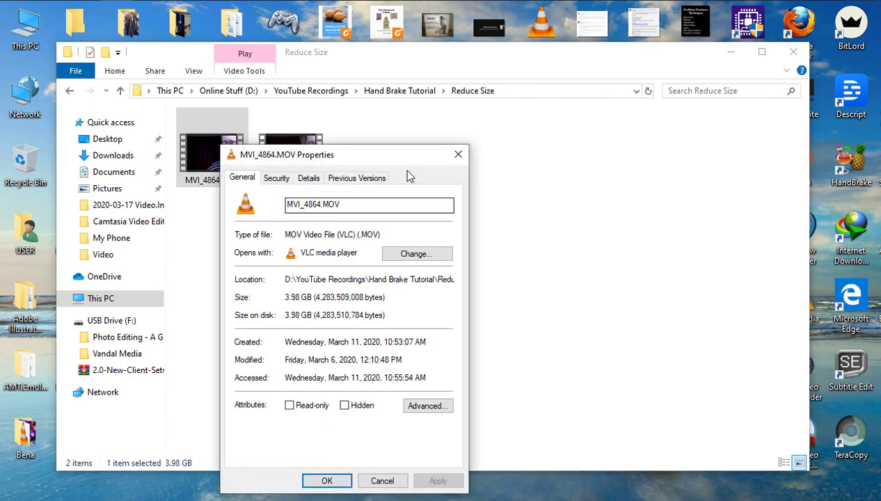
pyautogui.moveTo(406, 156); pyautogui.dragTo(418, 116)
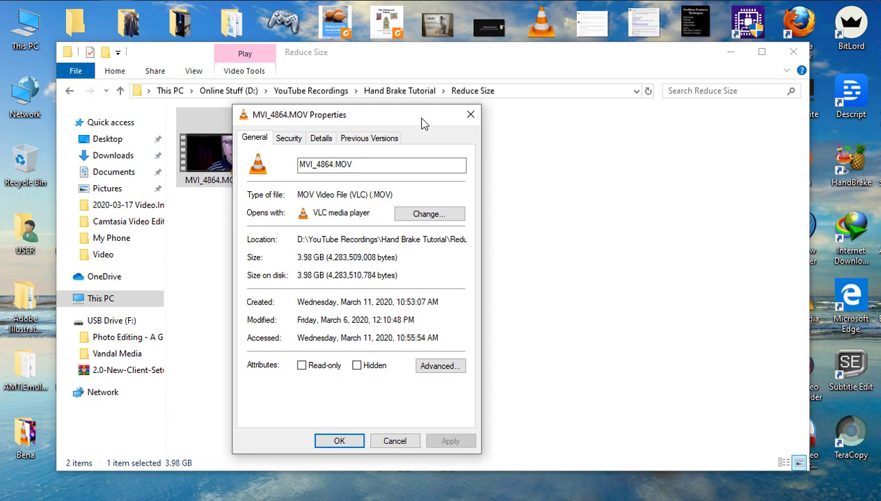
pyautogui.click(471, 114)
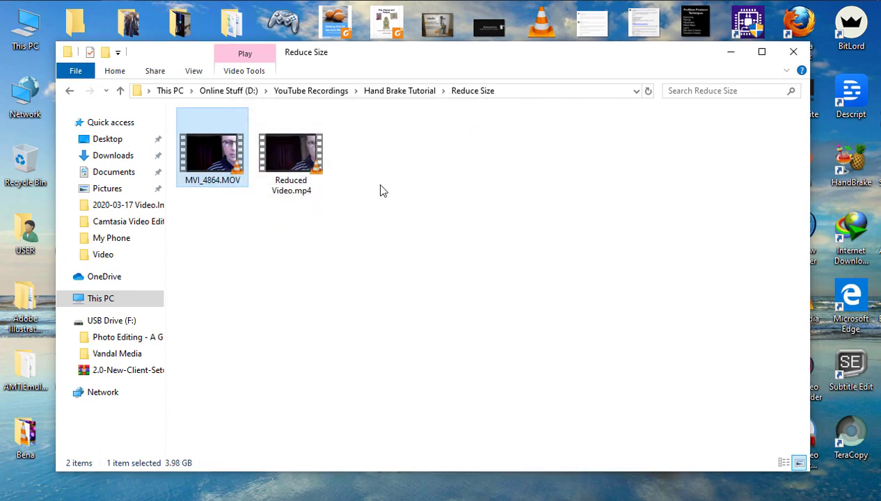